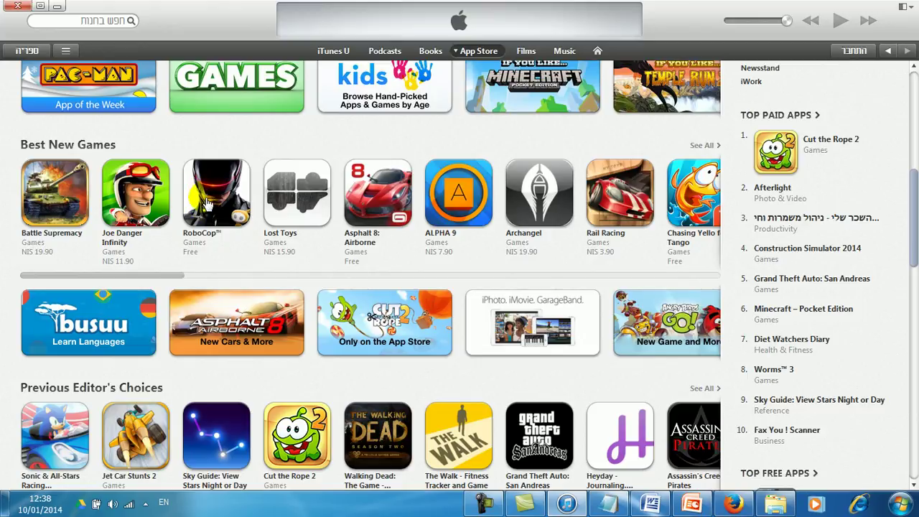
Open RoboCop from Best New Games and request the free game to bring up the sign-in prompt.
drag(218, 237, 170, 259)
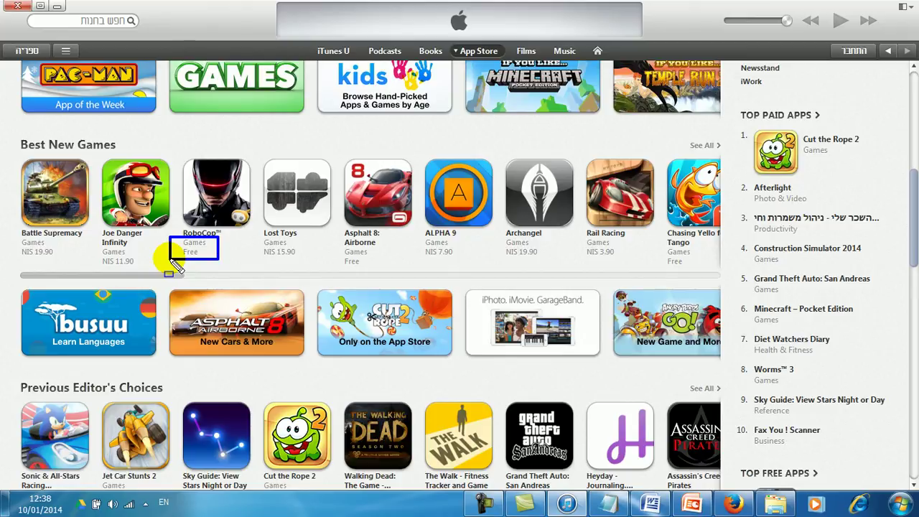
click(238, 183)
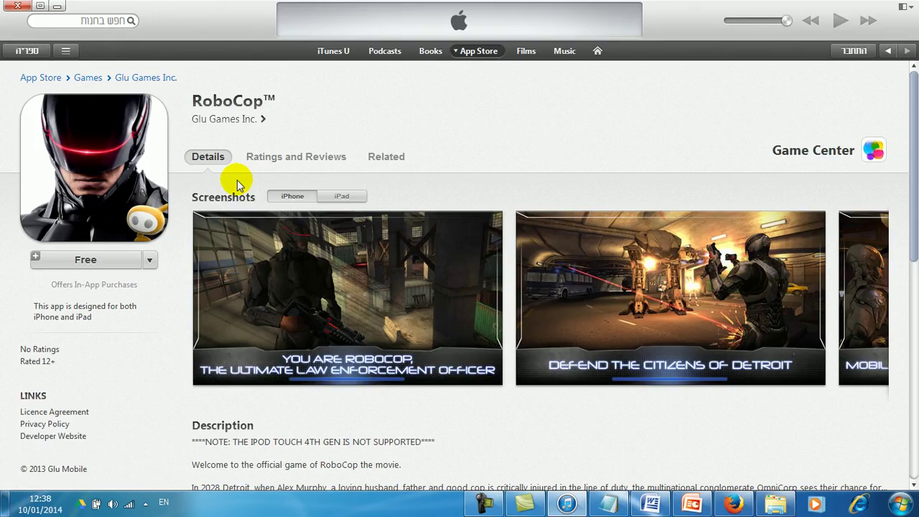
drag(913, 126, 914, 166)
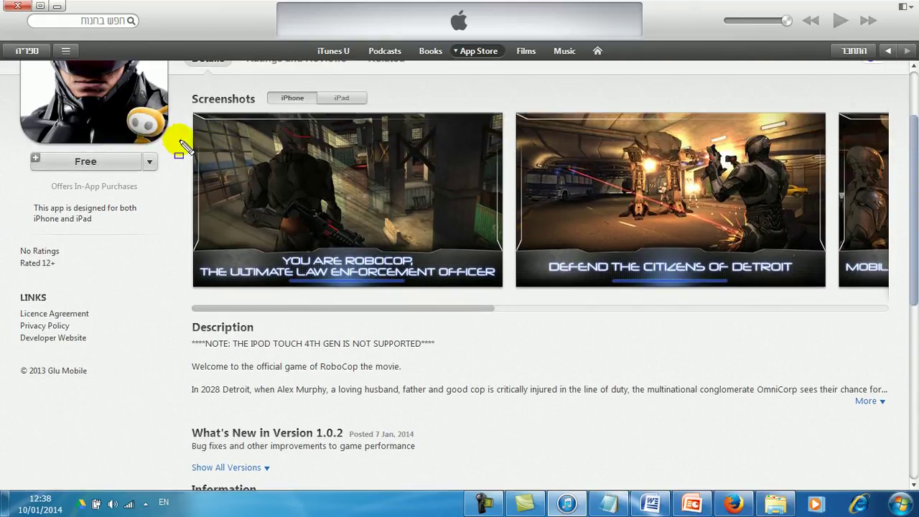
drag(173, 141, 2, 184)
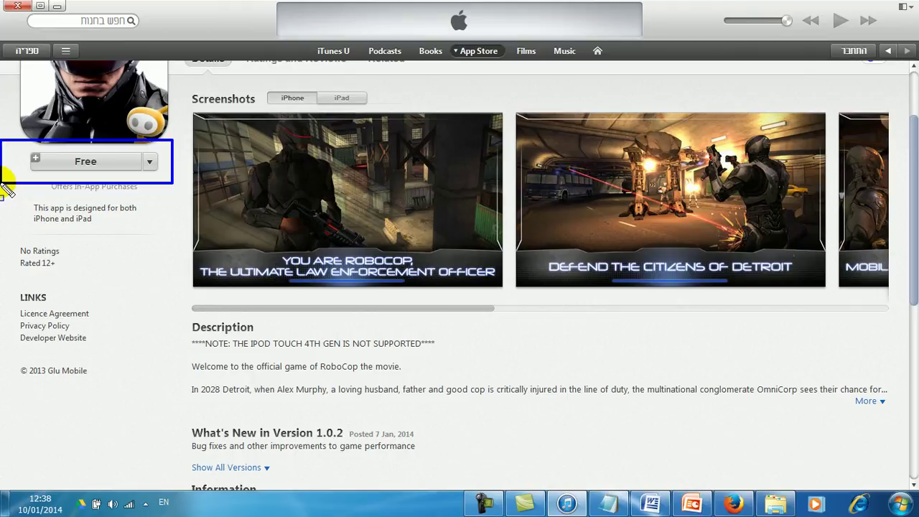
click(79, 160)
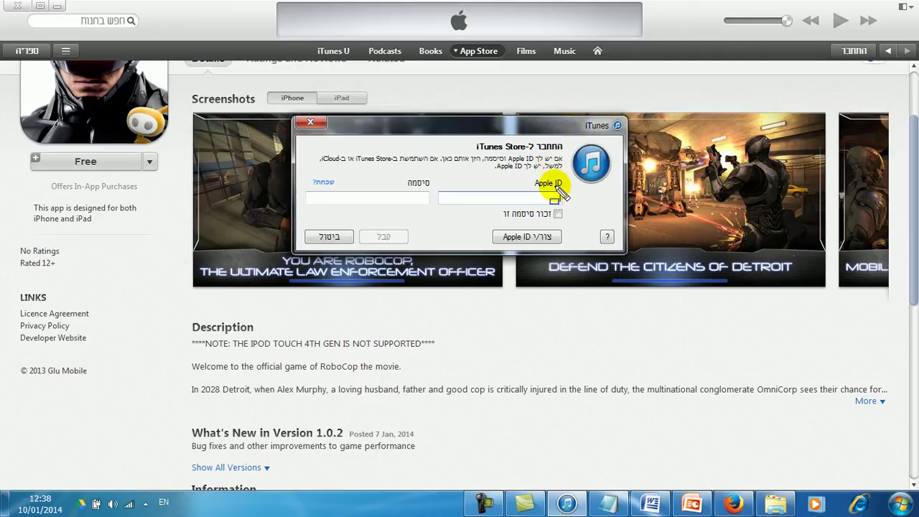
Choose Create Apple ID in the iTunes Store sign-in dialog.
drag(566, 186, 298, 211)
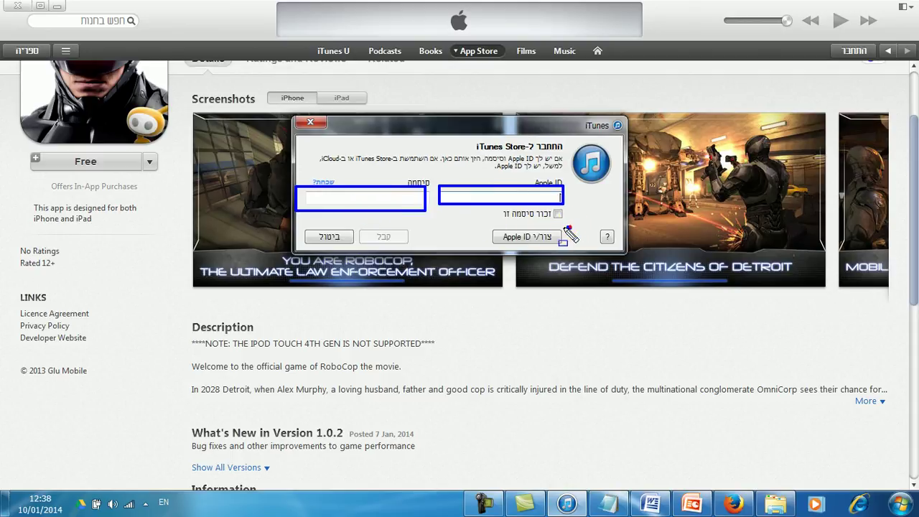
drag(572, 228, 491, 247)
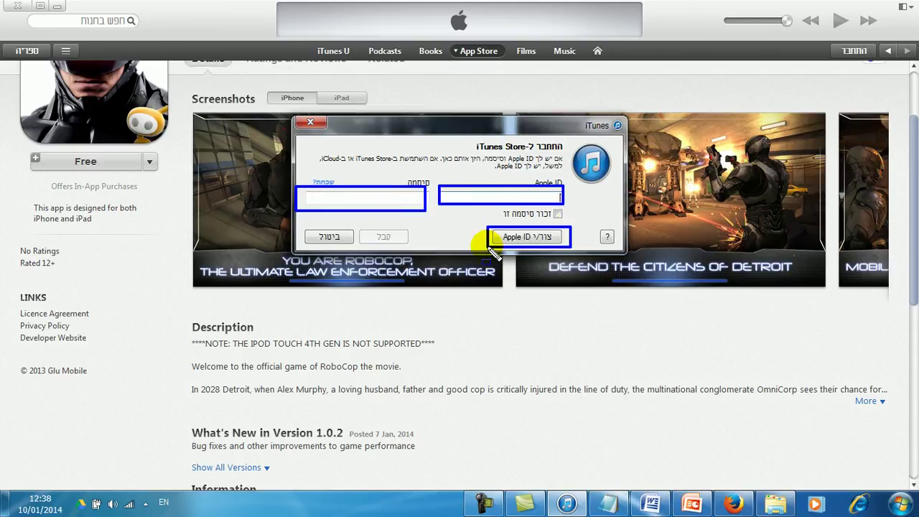
key(Escape)
click(502, 238)
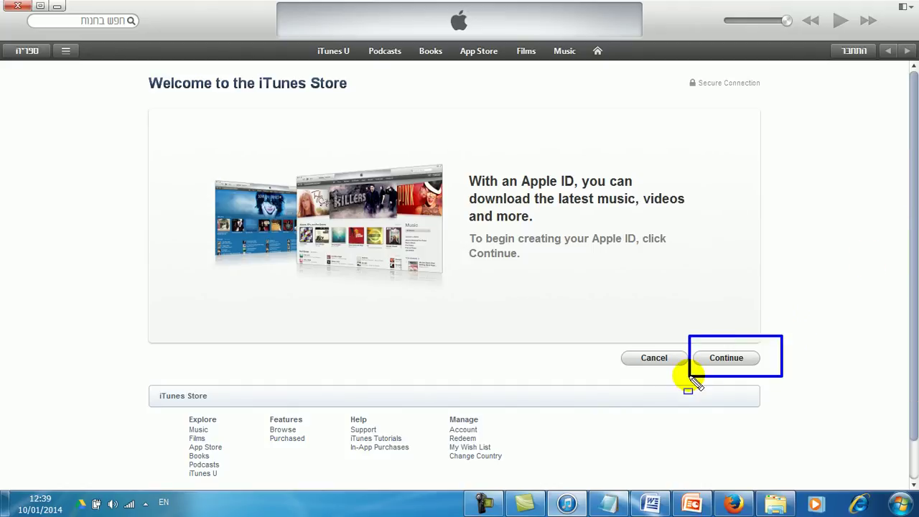
Continue past the welcome page, scroll through the terms, tick the agreement box and click Agree.
click(721, 365)
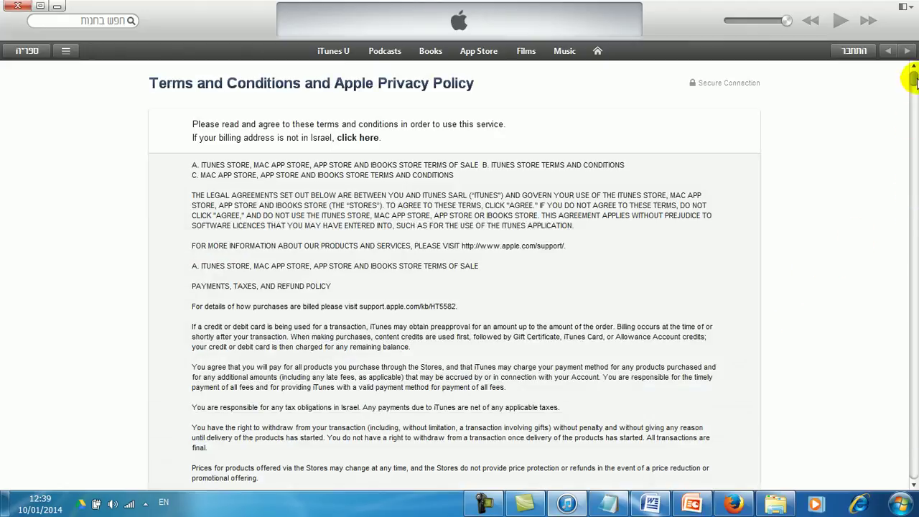
drag(914, 81, 914, 89)
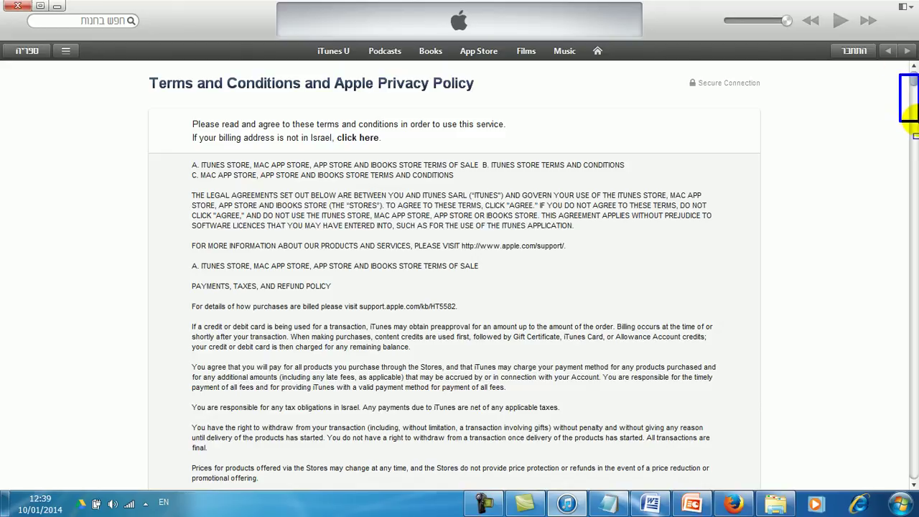
drag(909, 76, 912, 488)
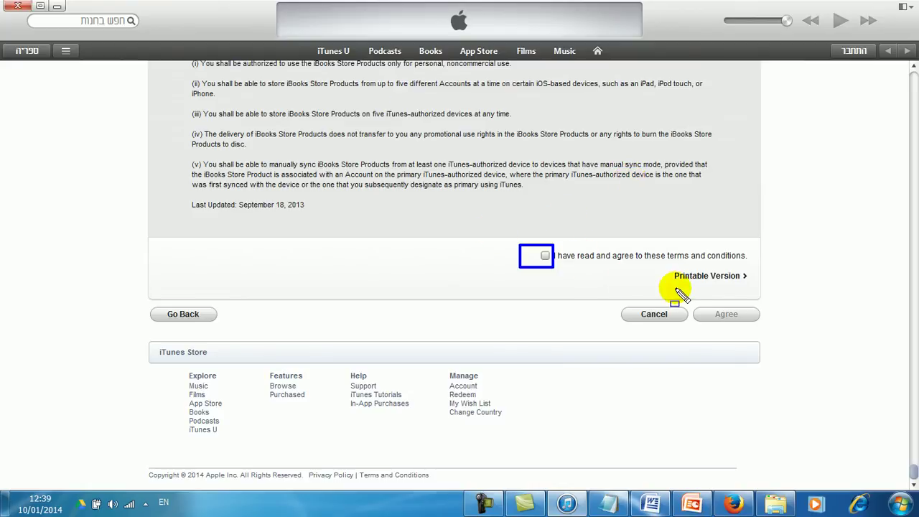
click(776, 299)
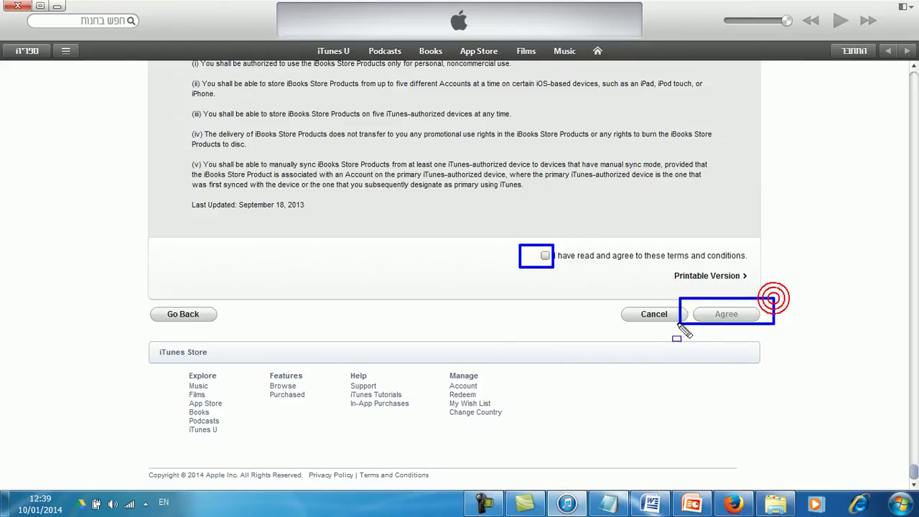
click(546, 256)
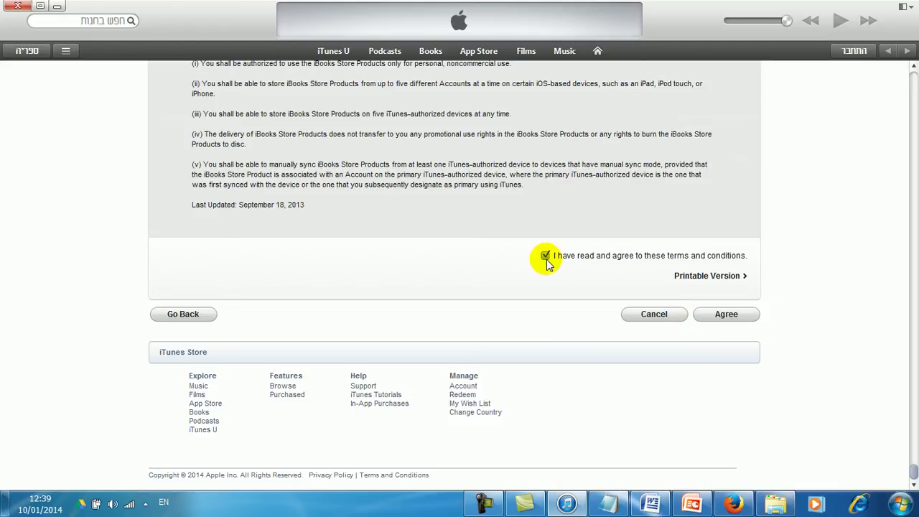
click(727, 316)
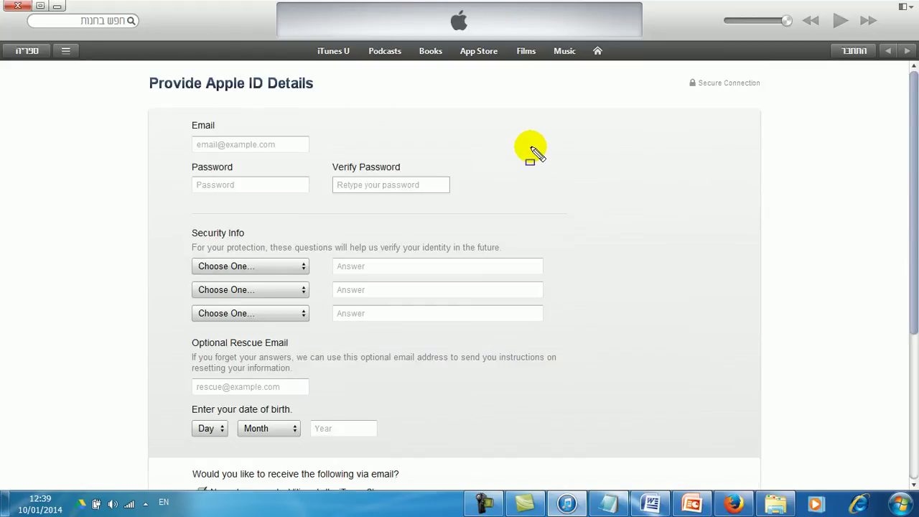
drag(321, 117, 165, 151)
mouse_move(297, 129)
mouse_down()
mouse_move(171, 161)
mouse_move(173, 152)
mouse_move(294, 206)
mouse_up()
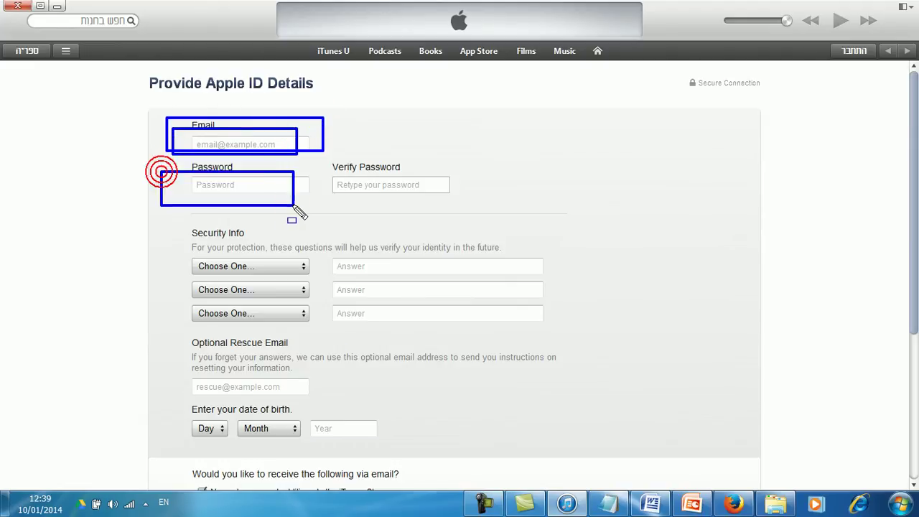
drag(316, 169, 469, 208)
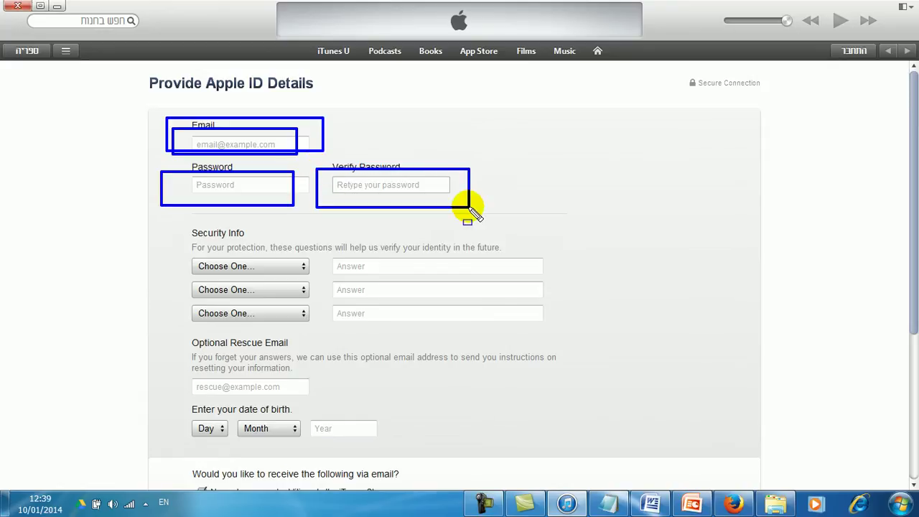
mouse_move(171, 244)
mouse_down()
mouse_move(310, 282)
mouse_move(303, 277)
mouse_up()
drag(159, 280, 314, 303)
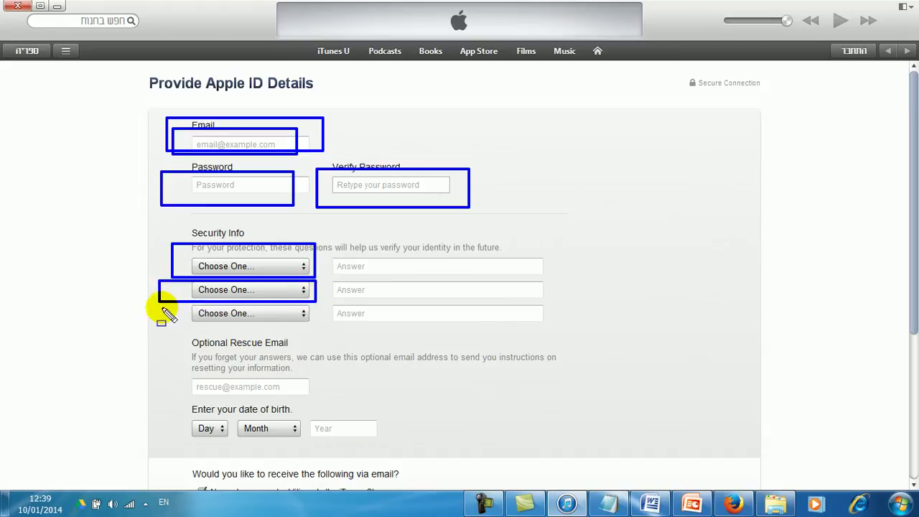
drag(158, 305, 313, 325)
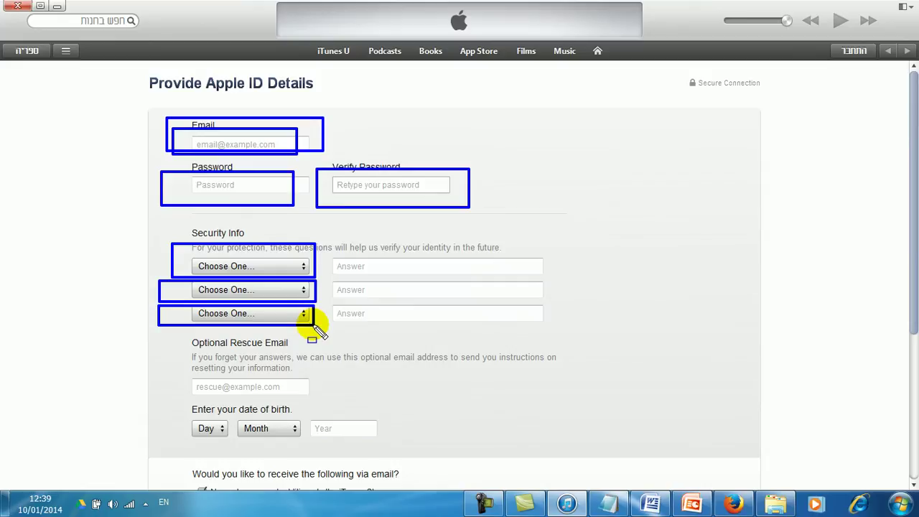
mouse_move(327, 251)
mouse_down()
mouse_move(530, 271)
mouse_move(417, 310)
mouse_move(320, 301)
mouse_up()
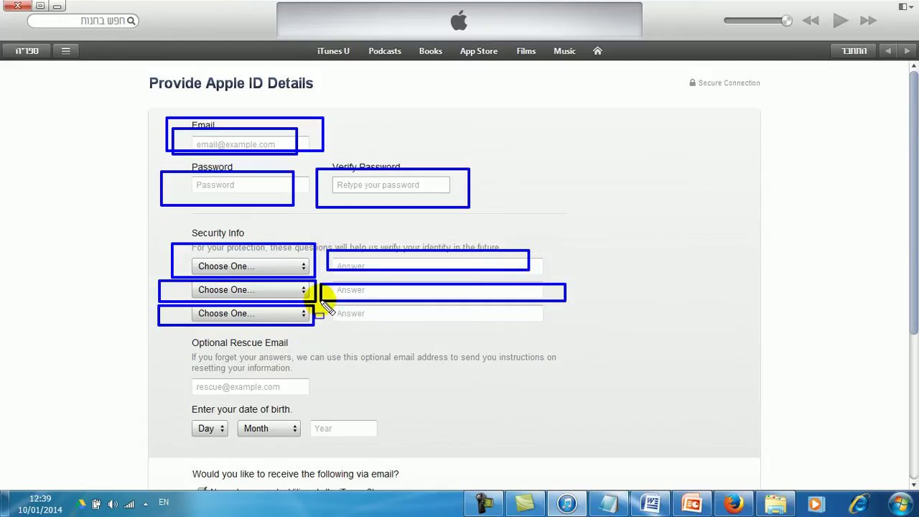
mouse_move(313, 225)
mouse_down()
mouse_move(144, 322)
mouse_move(137, 360)
mouse_up()
drag(321, 234, 604, 322)
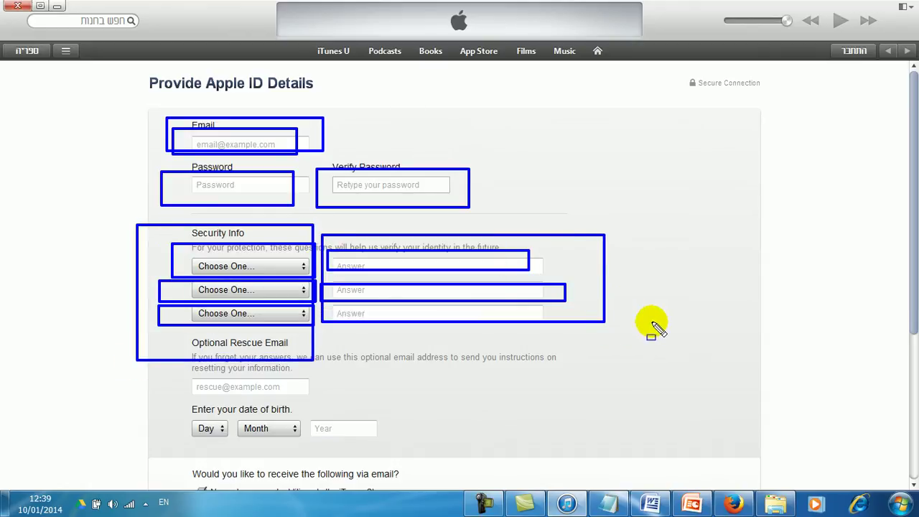
key(Escape)
drag(914, 228, 916, 322)
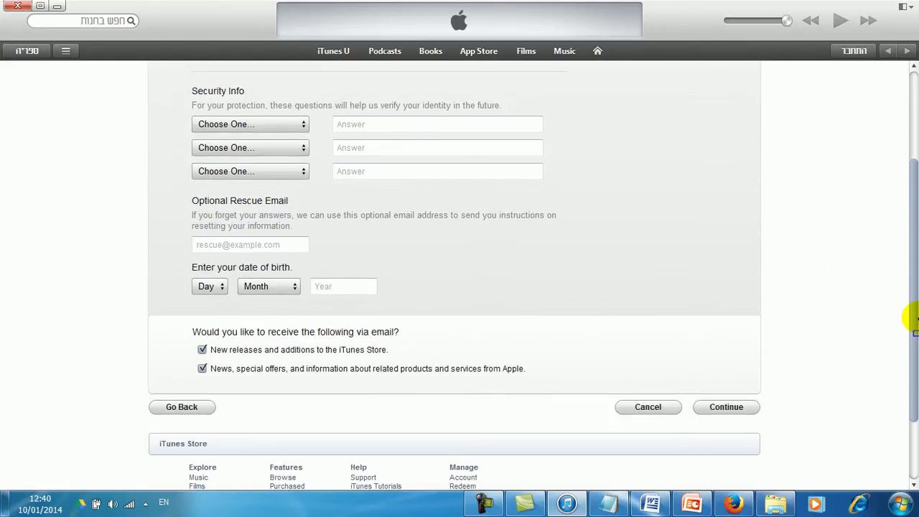
mouse_move(162, 189)
mouse_down()
mouse_move(327, 233)
mouse_move(598, 254)
mouse_up()
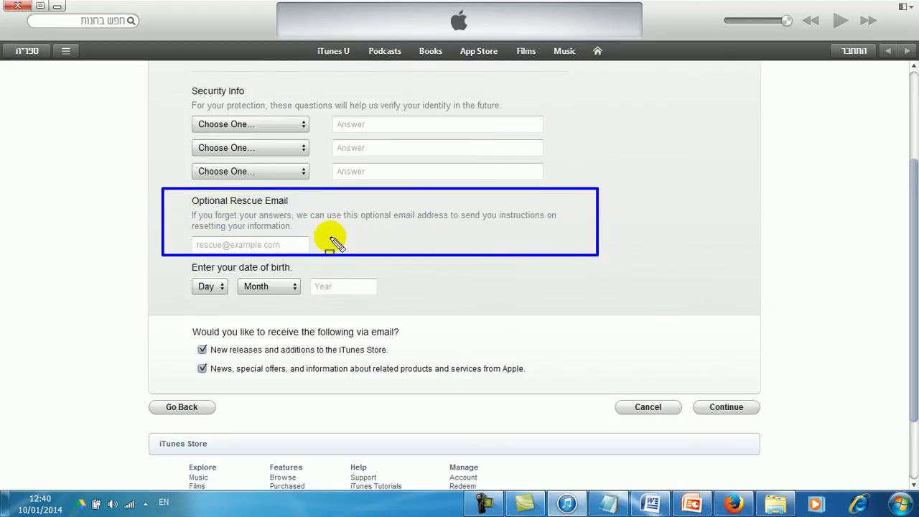
mouse_move(328, 230)
mouse_down()
mouse_move(160, 244)
mouse_move(146, 256)
mouse_up()
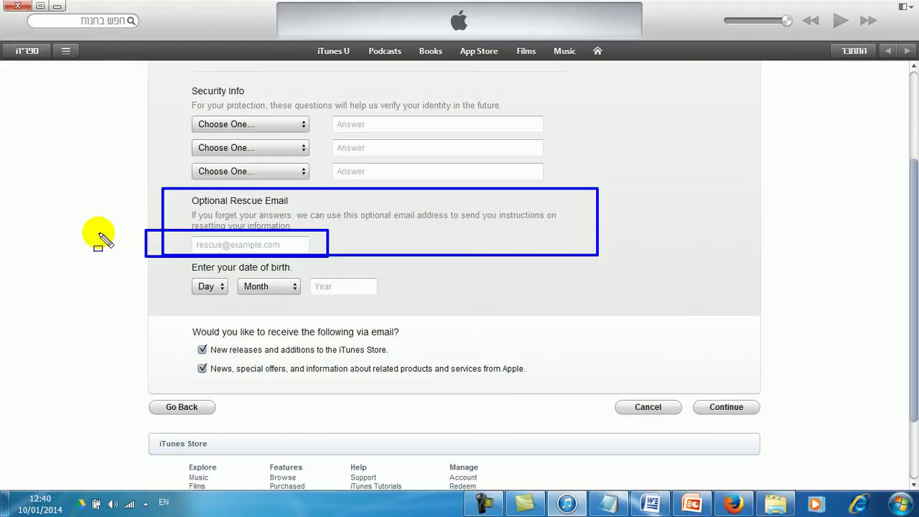
mouse_move(152, 229)
mouse_down()
mouse_move(353, 287)
mouse_move(331, 259)
mouse_up()
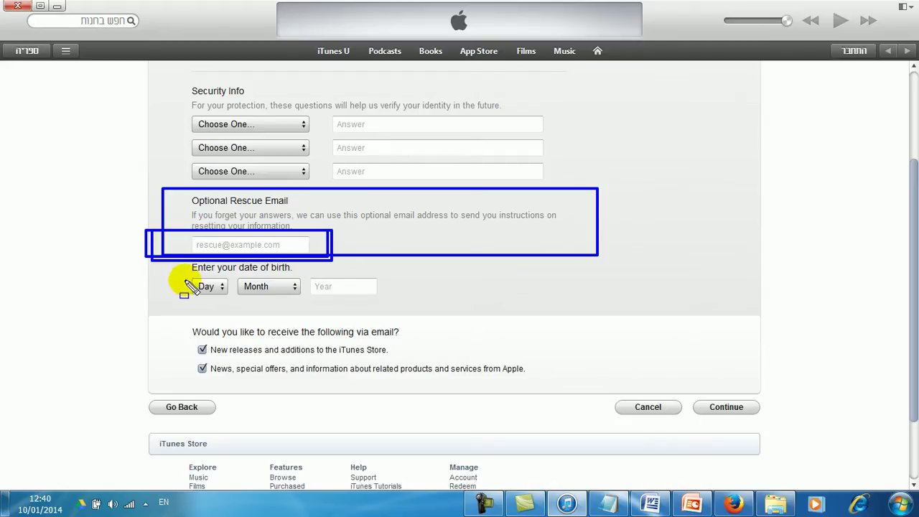
mouse_move(174, 271)
mouse_down()
mouse_move(223, 309)
mouse_move(234, 301)
mouse_up()
mouse_move(233, 265)
mouse_down()
mouse_move(320, 324)
mouse_move(309, 312)
mouse_up()
mouse_move(309, 265)
mouse_down()
mouse_move(380, 293)
mouse_move(407, 321)
mouse_up()
mouse_move(139, 320)
mouse_down()
mouse_move(464, 359)
mouse_move(594, 390)
mouse_up()
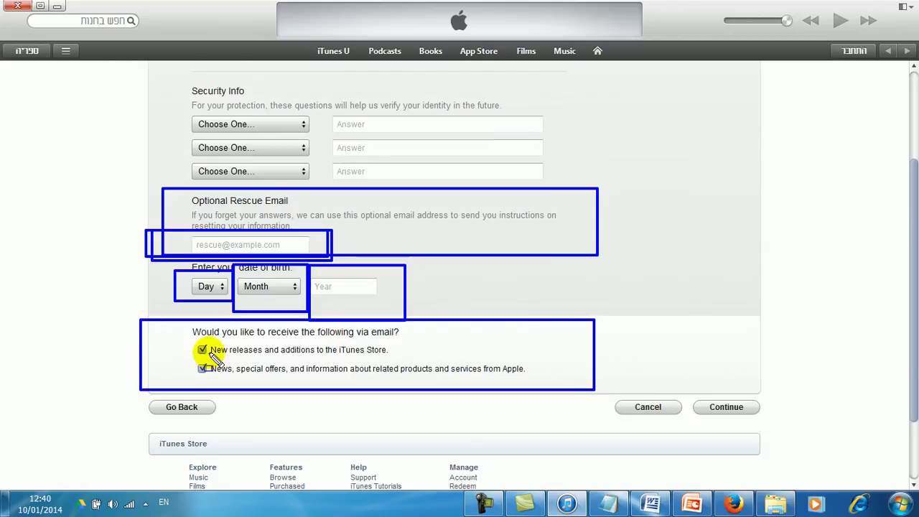
drag(174, 345, 543, 378)
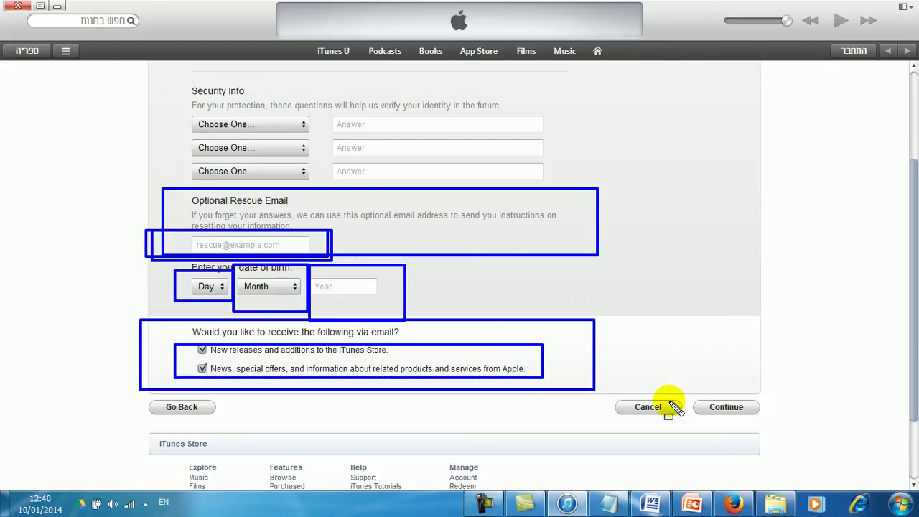
drag(675, 390, 790, 431)
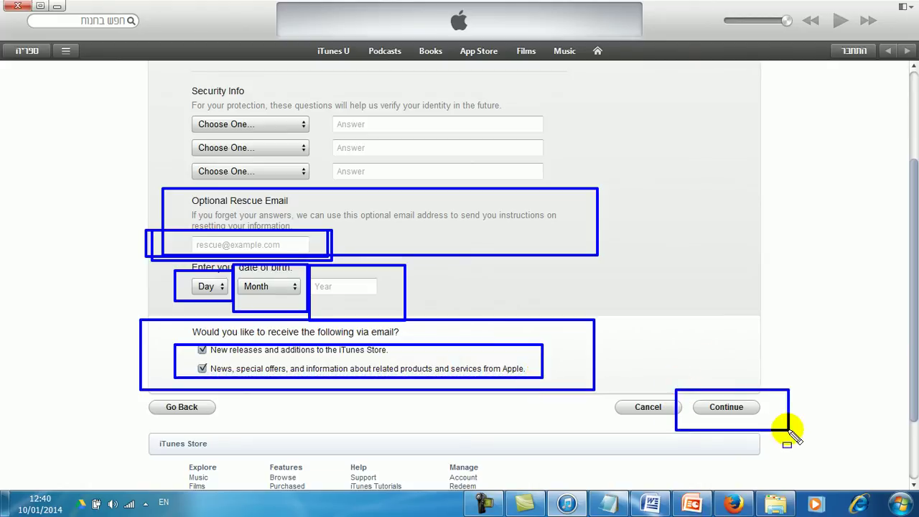
key(Escape)
drag(917, 361, 898, 273)
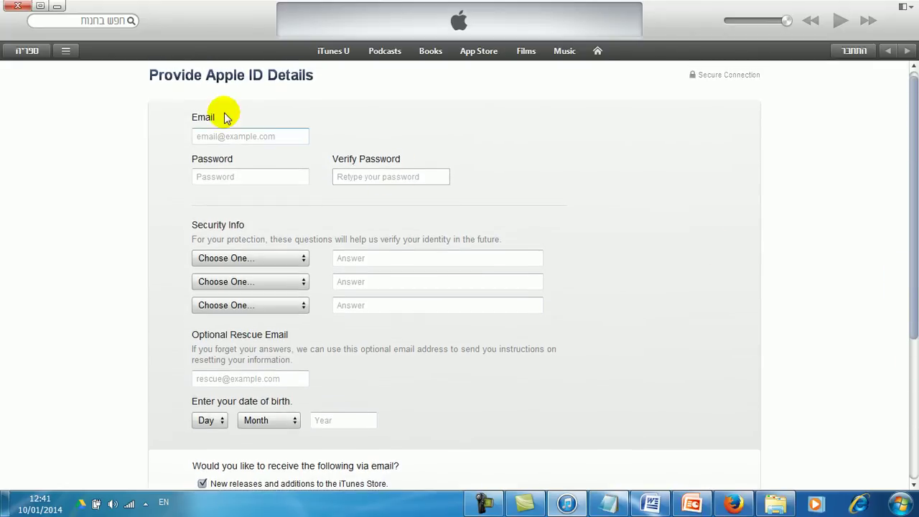
Enter the e-mail and the password in both password fields, re-entering the rejected password, then bring up Word.
click(240, 137)
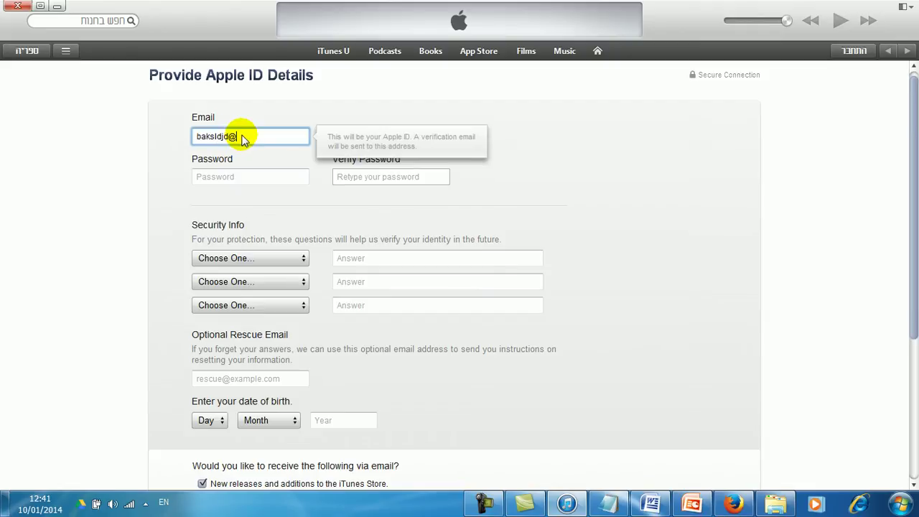
key(Tab)
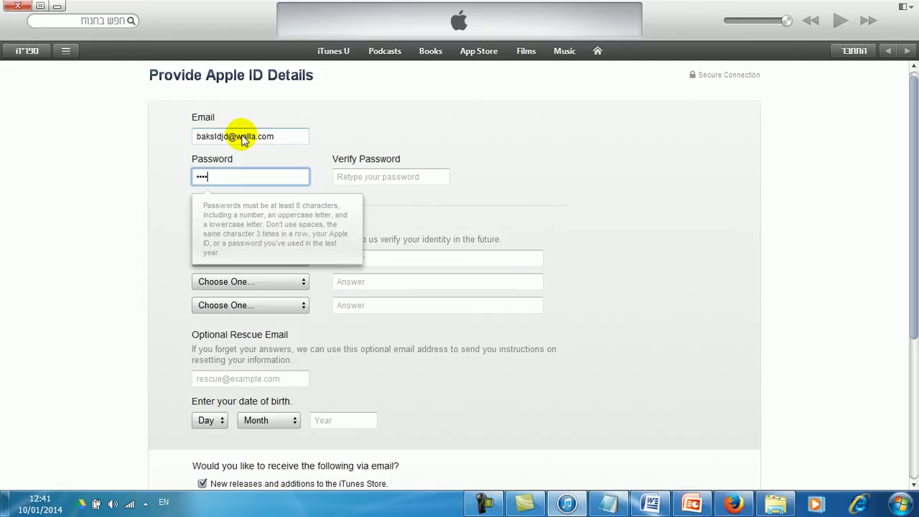
key(Tab)
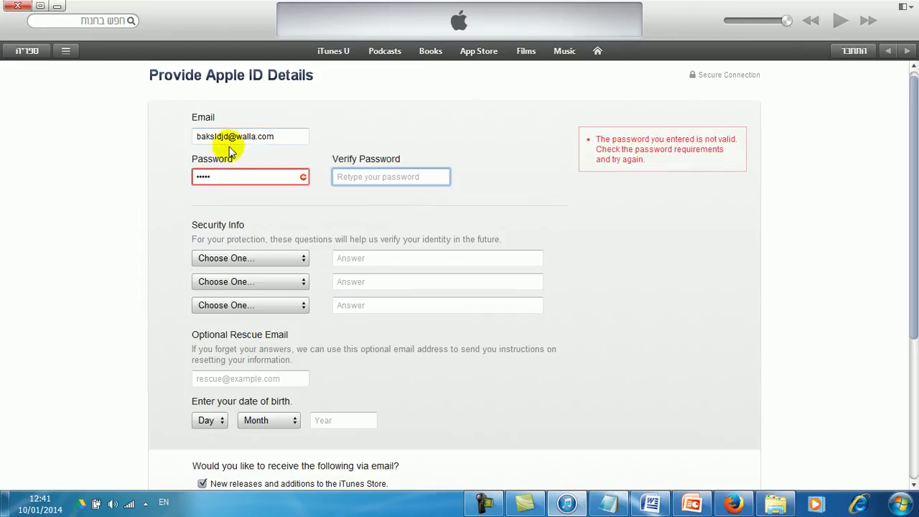
click(231, 178)
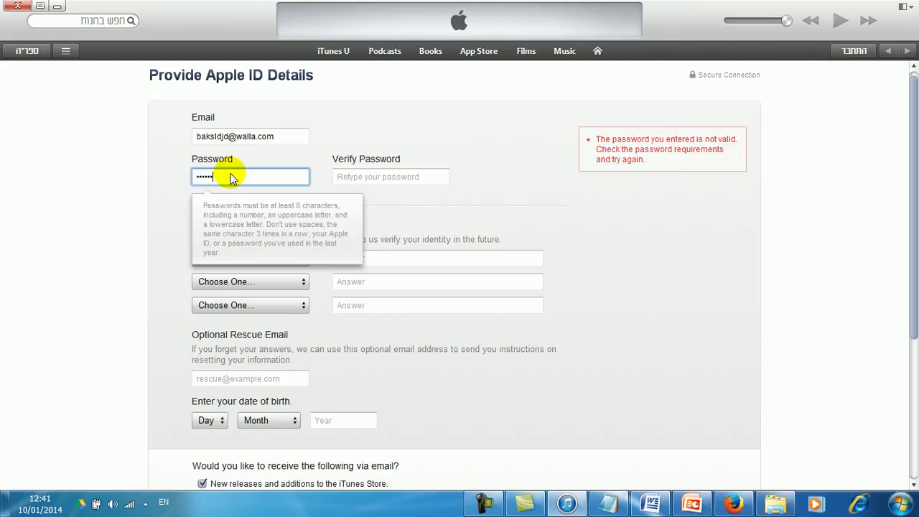
key(Tab)
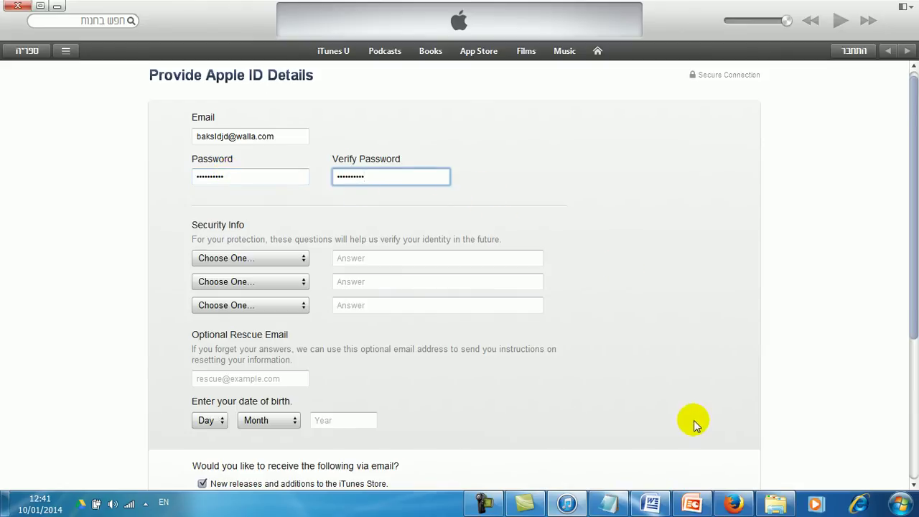
click(653, 501)
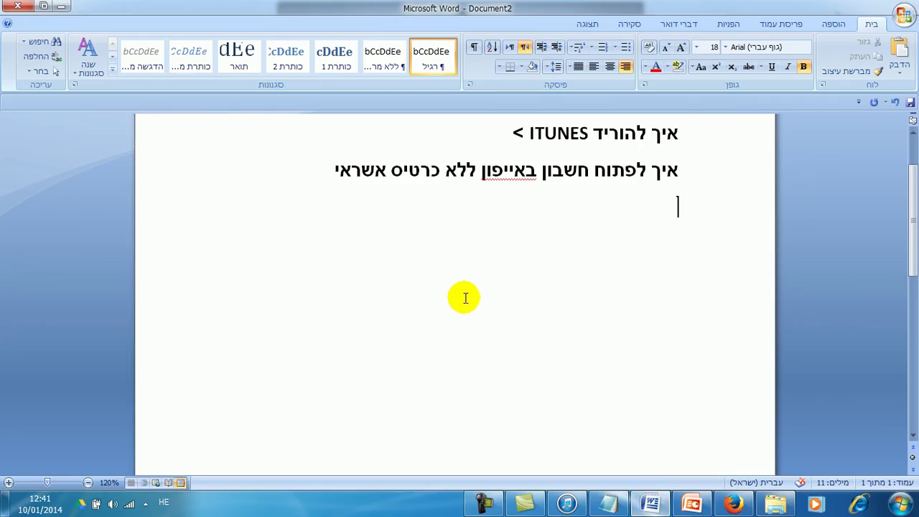
Note the account password on a new left-to-right line in Document2, then minimize Word.
key(ctrl+shift)
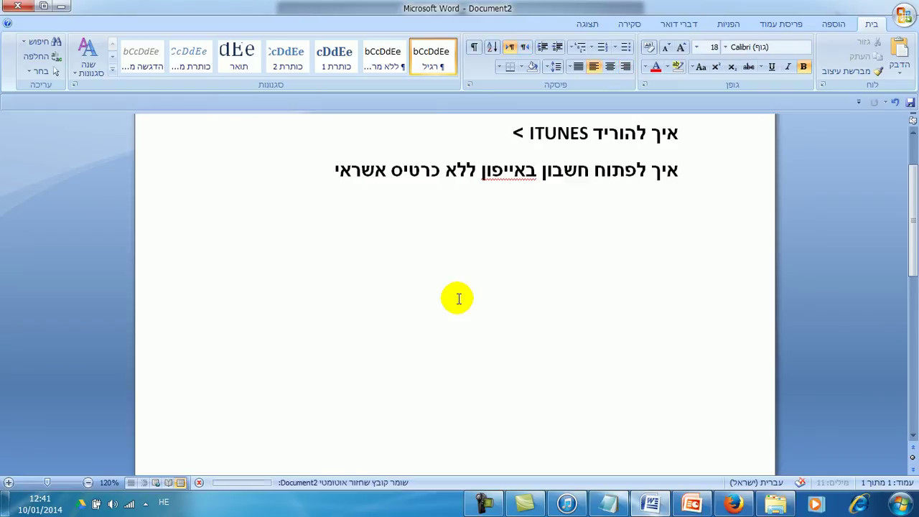
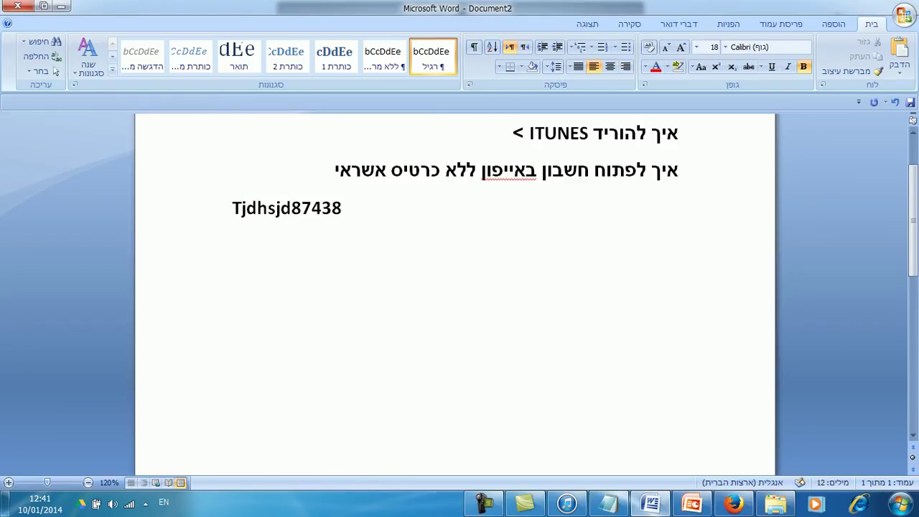
click(222, 207)
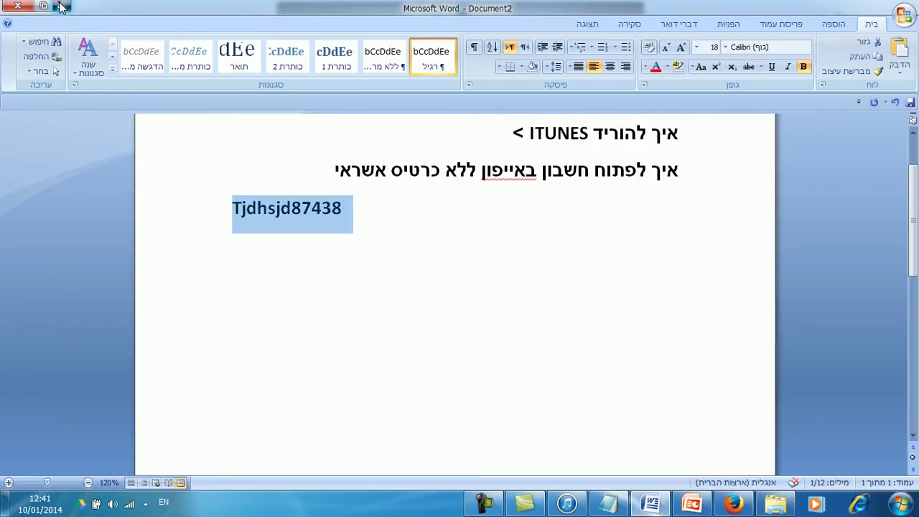
click(61, 7)
Choose and answer the first security question, and pick the first motorised vehicle question second.
click(285, 260)
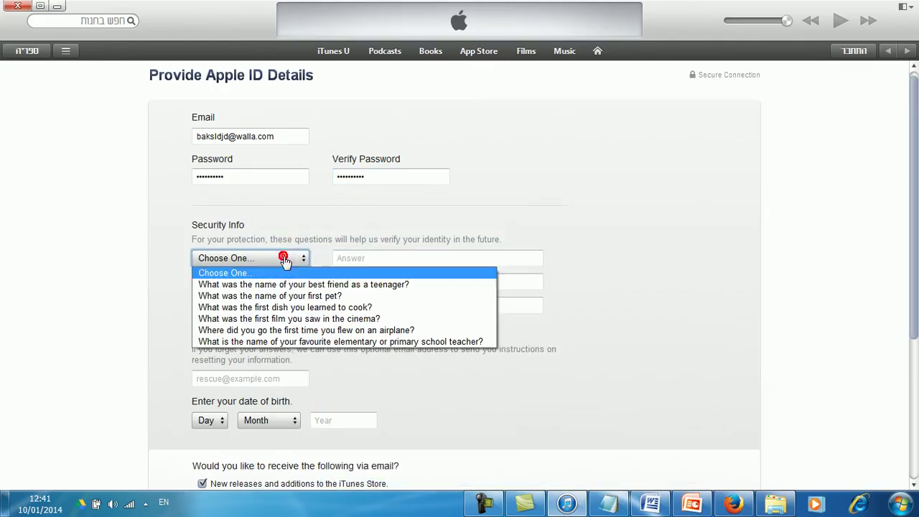
click(278, 293)
click(372, 263)
click(280, 284)
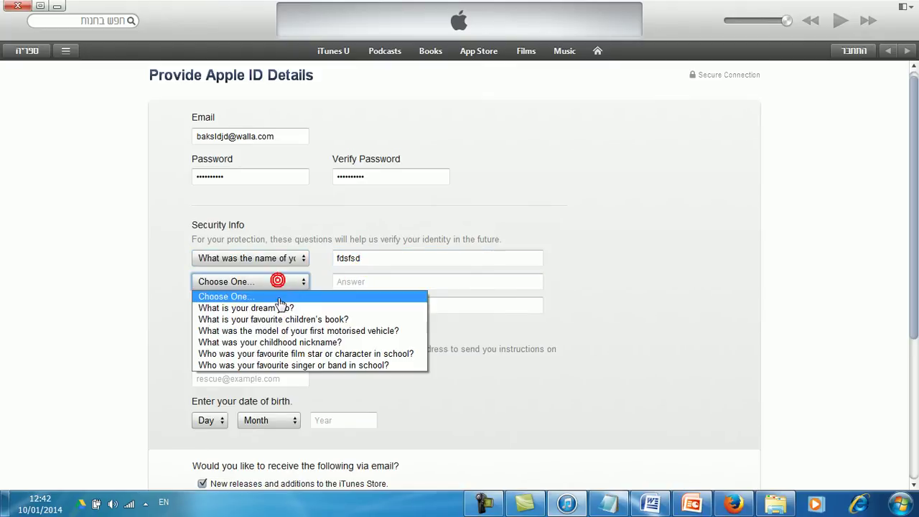
click(273, 328)
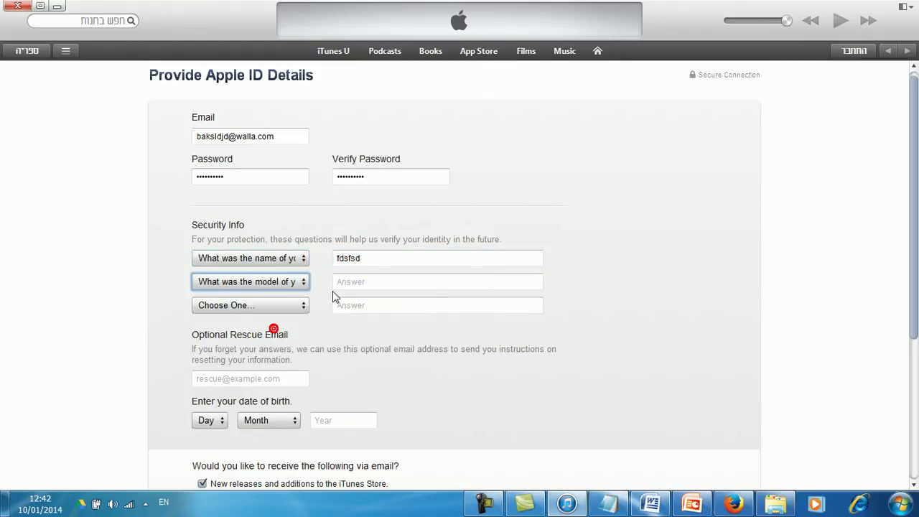
click(225, 260)
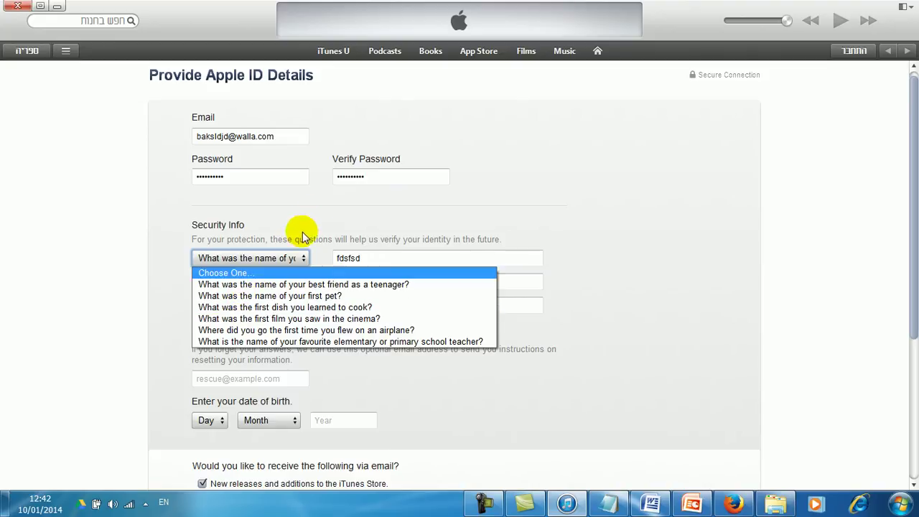
click(278, 259)
Answer the second security question, then choose and answer the third one.
click(371, 282)
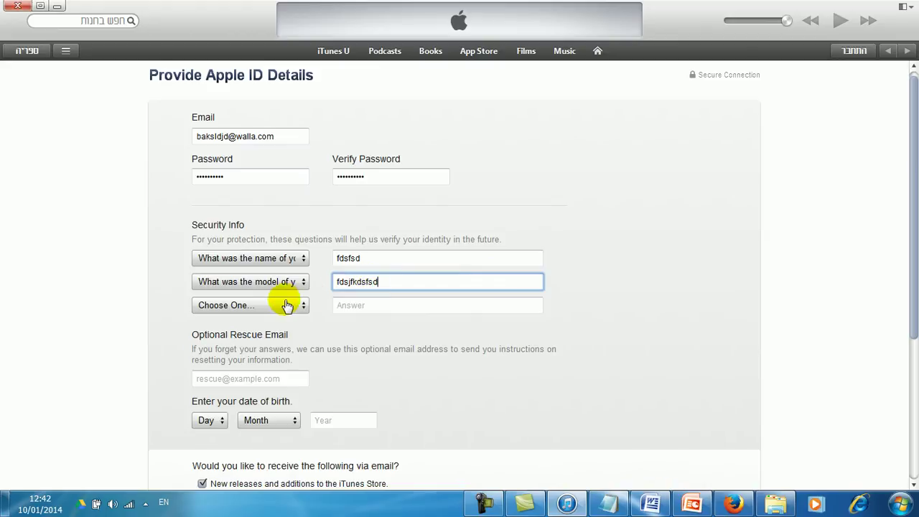
click(281, 304)
click(275, 354)
click(372, 307)
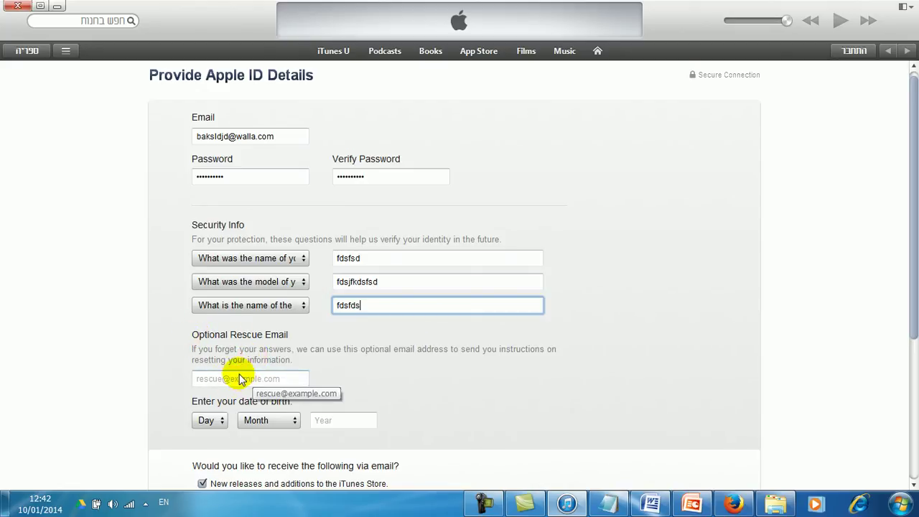
Set the birth date to 1 April 1980 and submit the Apple ID details.
drag(912, 237, 916, 339)
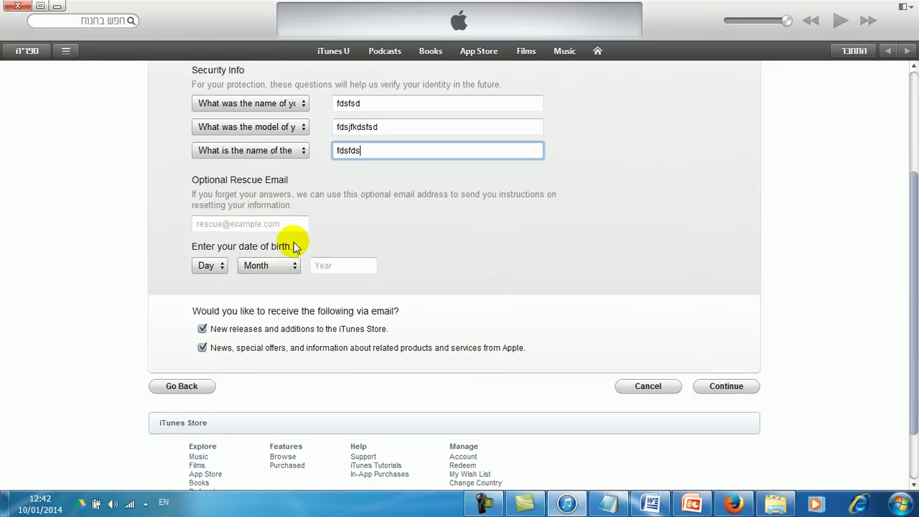
click(212, 266)
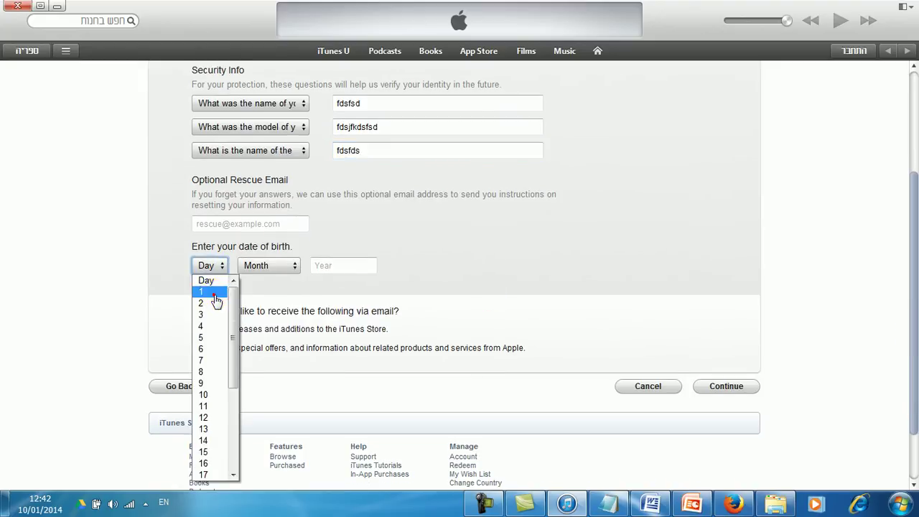
click(207, 291)
click(268, 267)
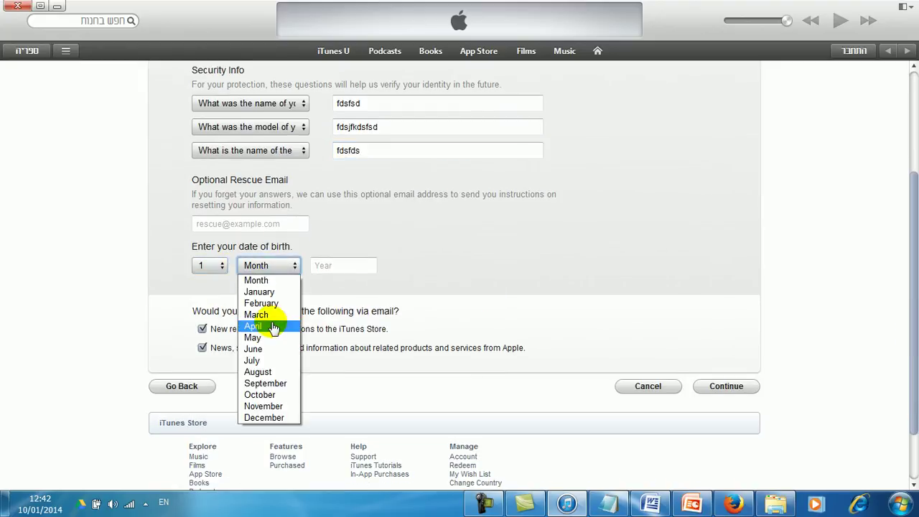
click(273, 325)
click(343, 264)
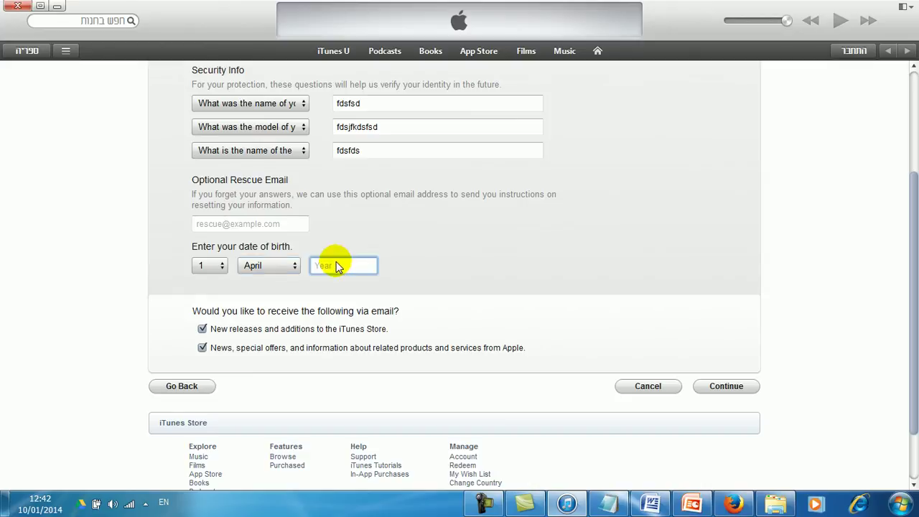
text(1980)
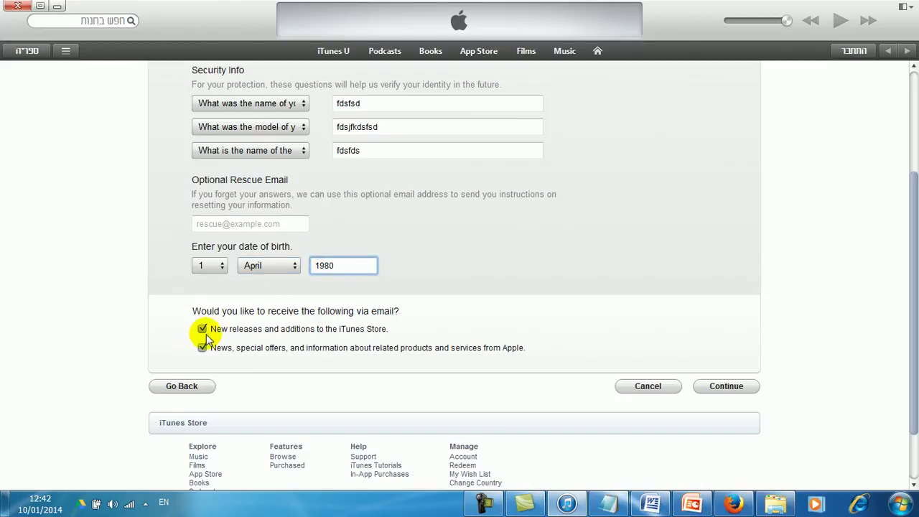
click(725, 388)
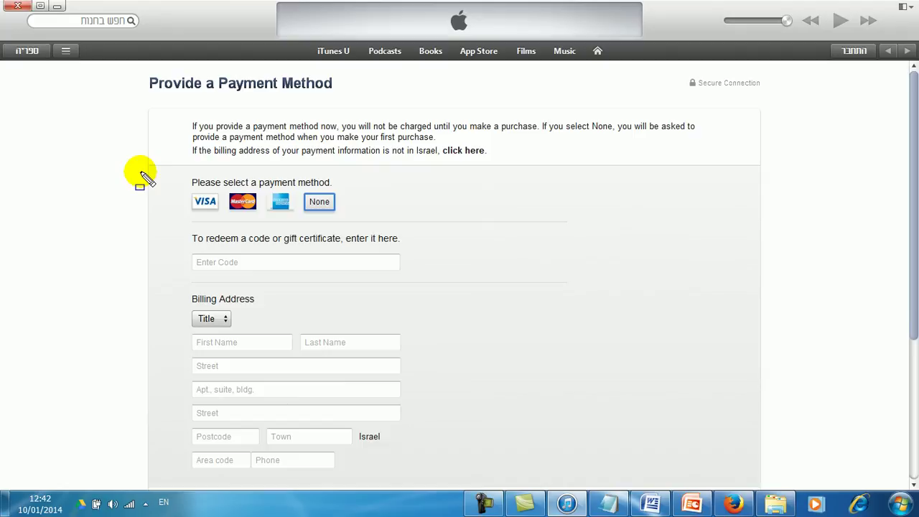
Highlight the card icons and the None payment option on the payment page.
drag(168, 175, 296, 217)
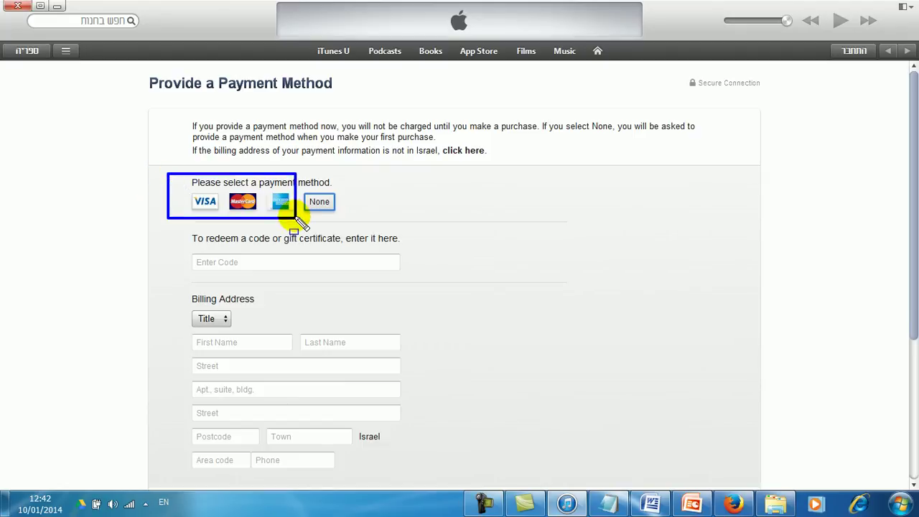
drag(296, 179, 347, 221)
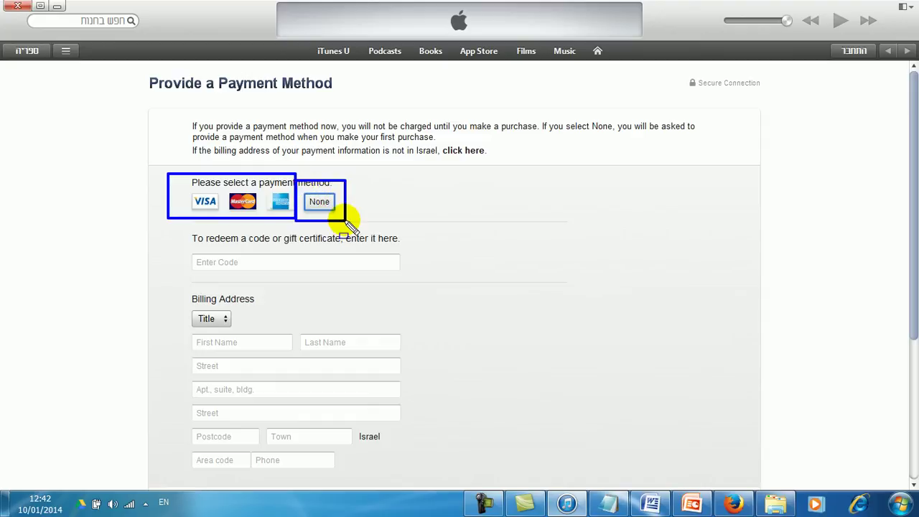
key(Escape)
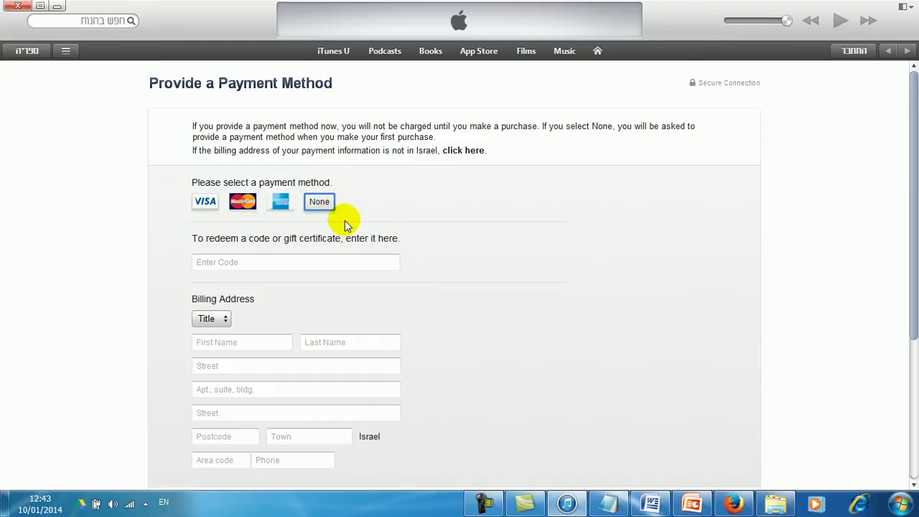
drag(343, 173, 297, 217)
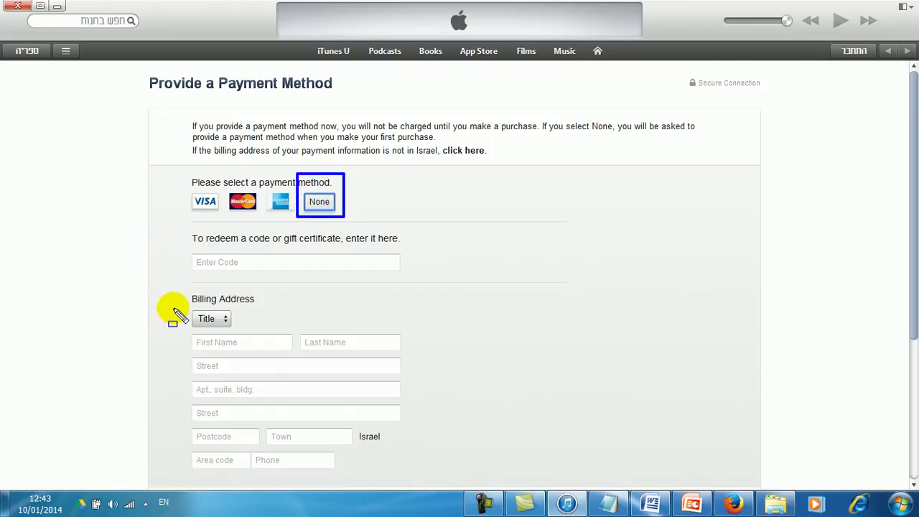
Highlight the blank Billing Address section, then scroll back to the top of the page.
drag(175, 307, 267, 330)
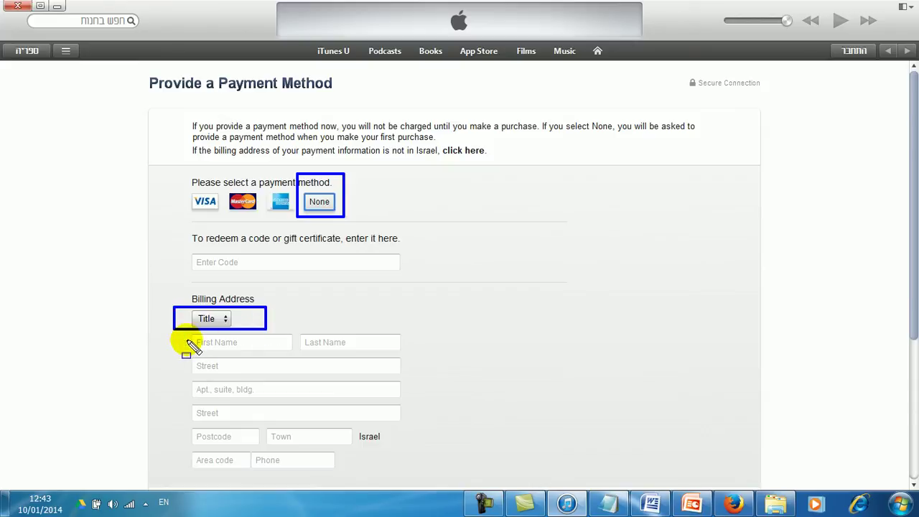
mouse_move(149, 286)
mouse_down()
mouse_move(269, 340)
mouse_move(457, 511)
mouse_up()
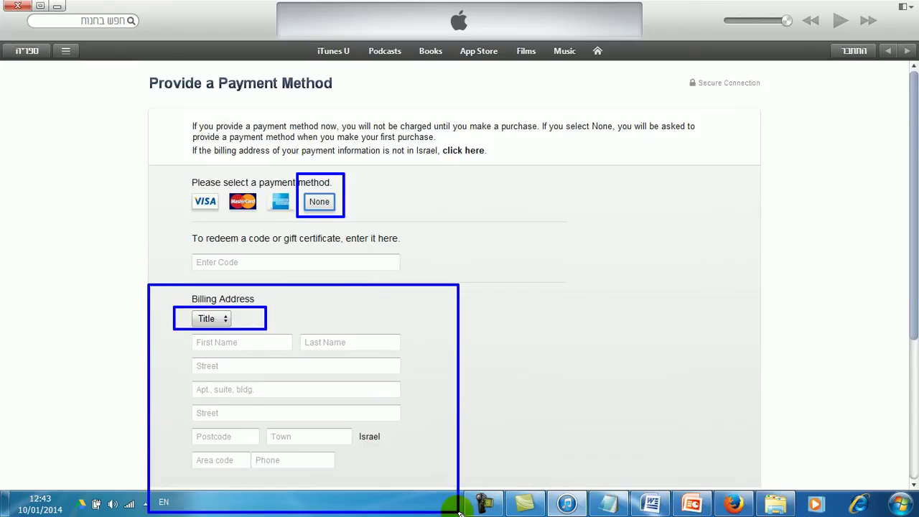
key(Escape)
drag(912, 200, 913, 347)
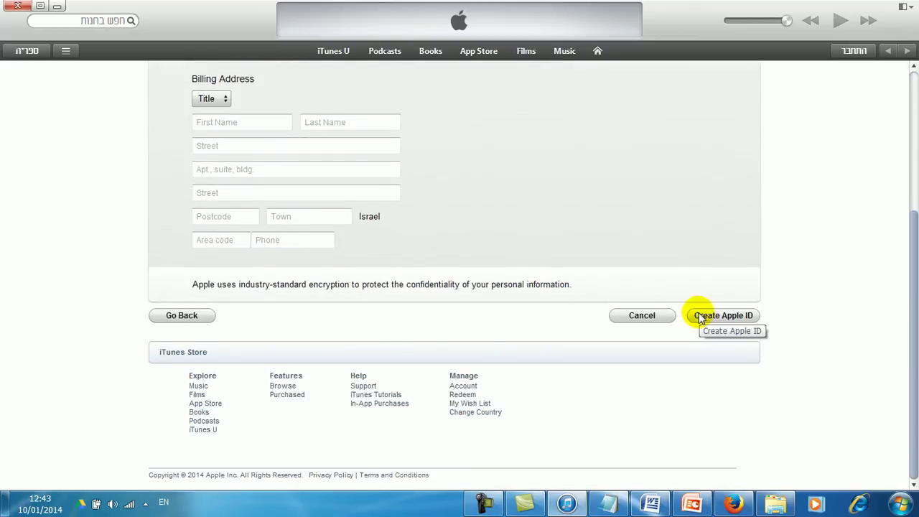
click(911, 181)
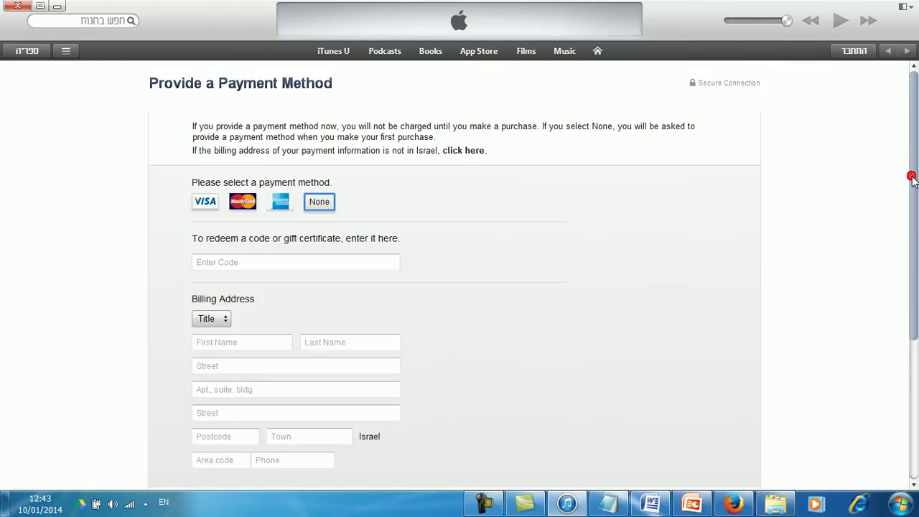